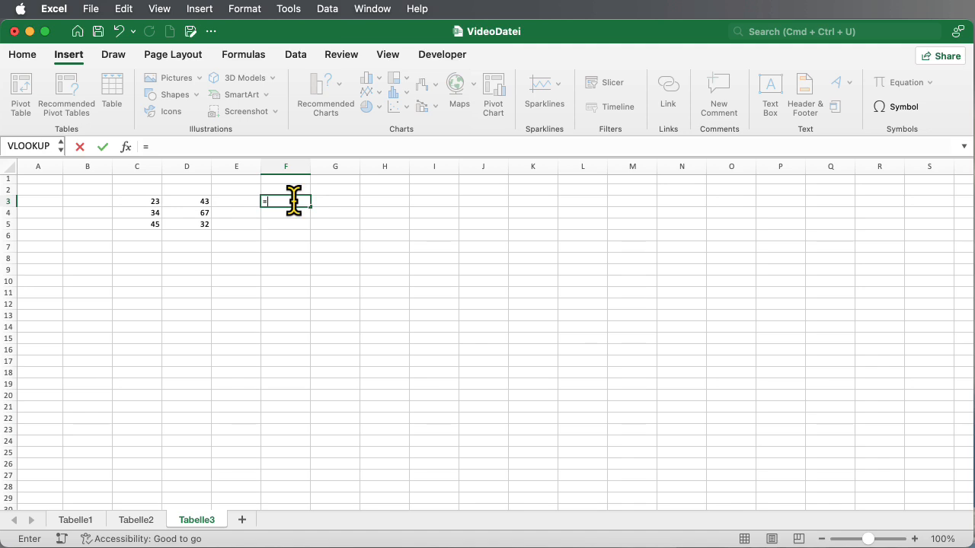
Step: Enter the formula =2+13+20 in cell F3 and review it without changing it
type("2+13+20")
key("Return")
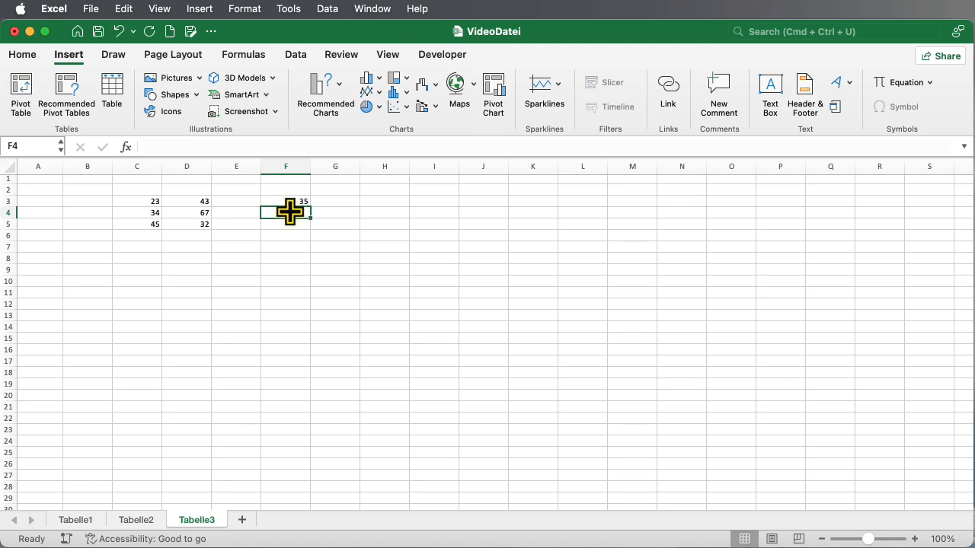
left_click(288, 201)
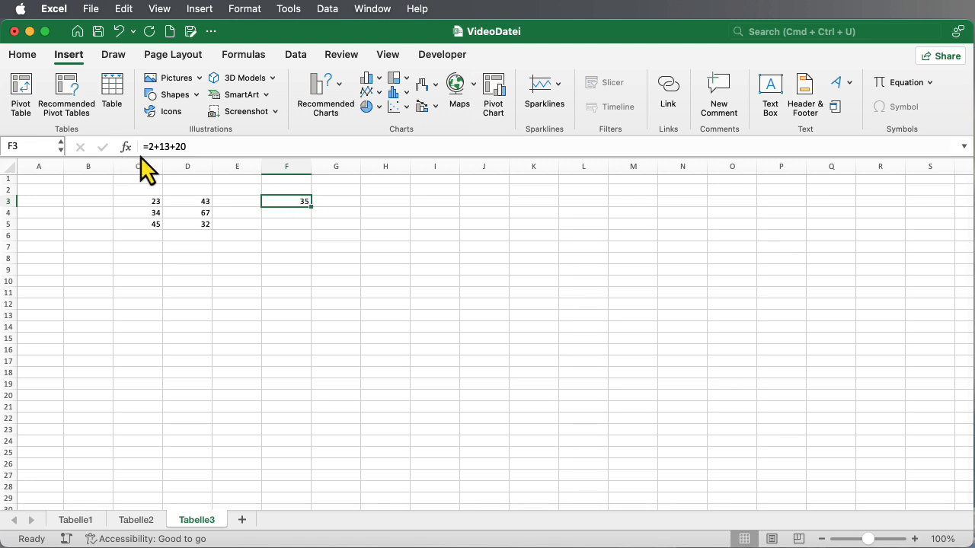
left_click_drag(139, 145, 203, 145)
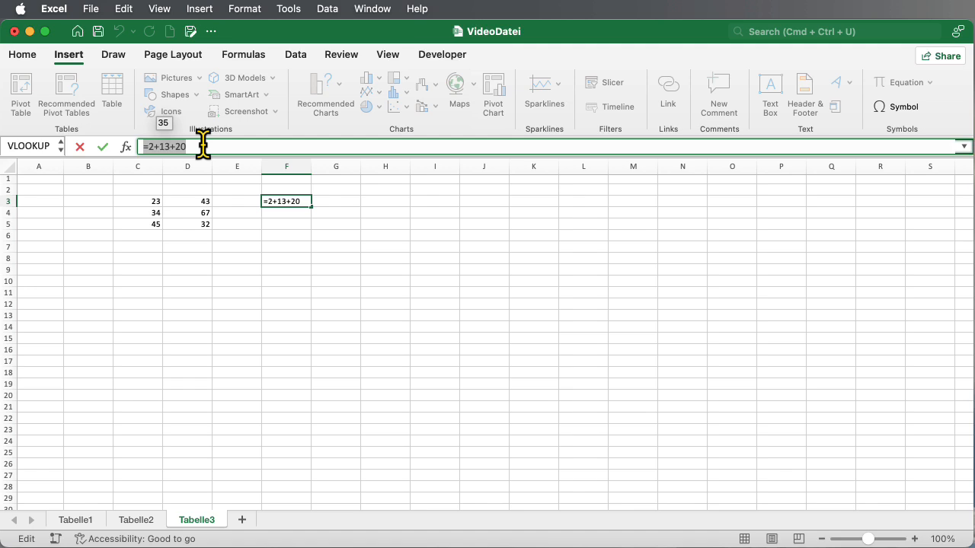
left_click(282, 236)
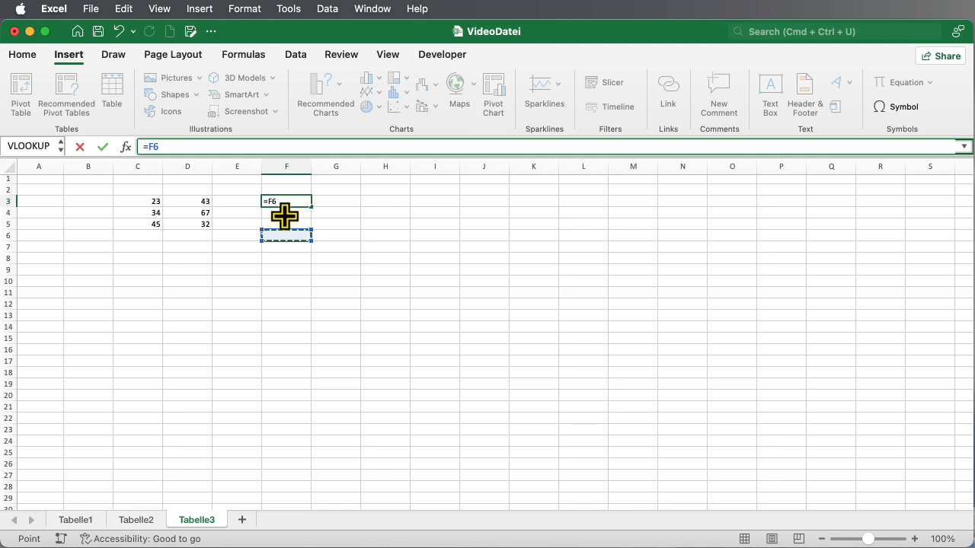
key("Escape")
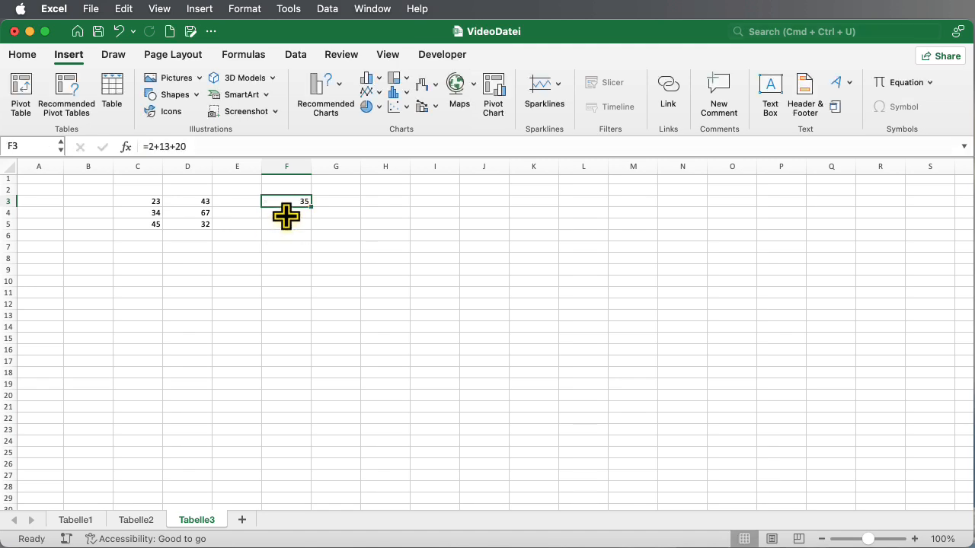
Step: Replace the formula in cell F3 with the cell-reference multiplication =D3*C3
left_click_drag(202, 145, 139, 145)
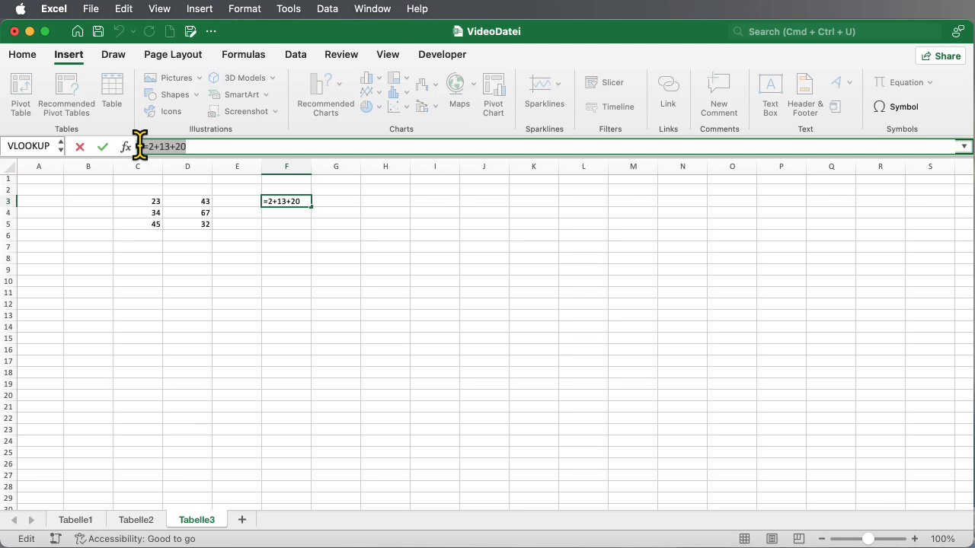
type("=")
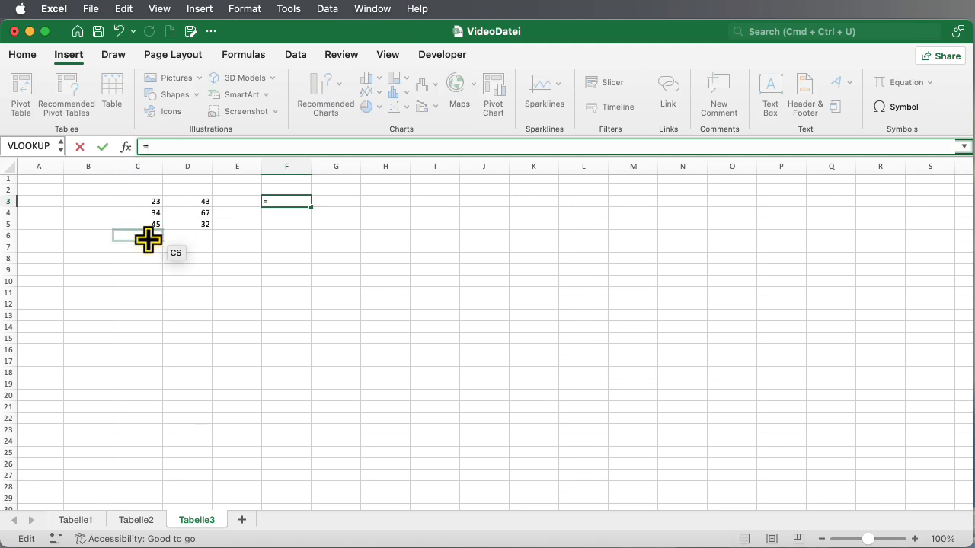
left_click(195, 203)
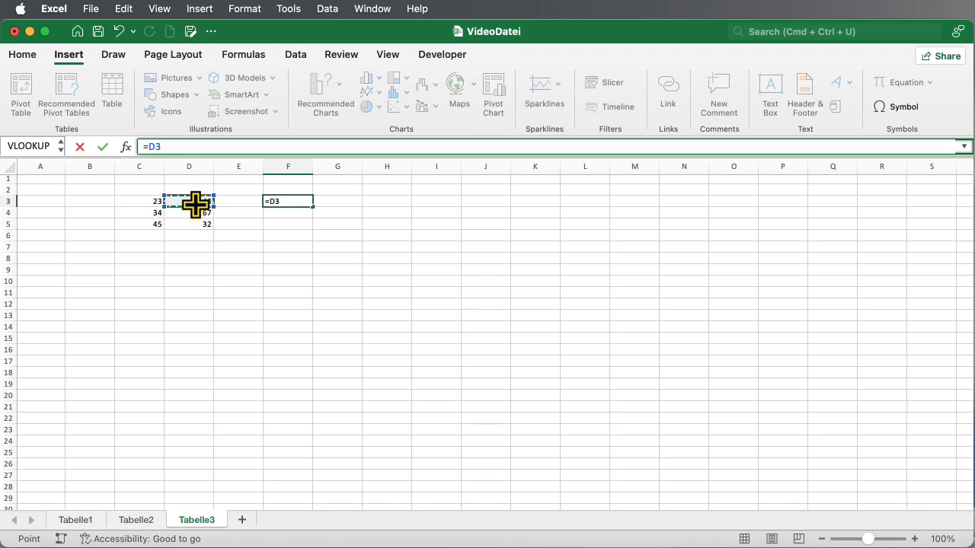
type("*")
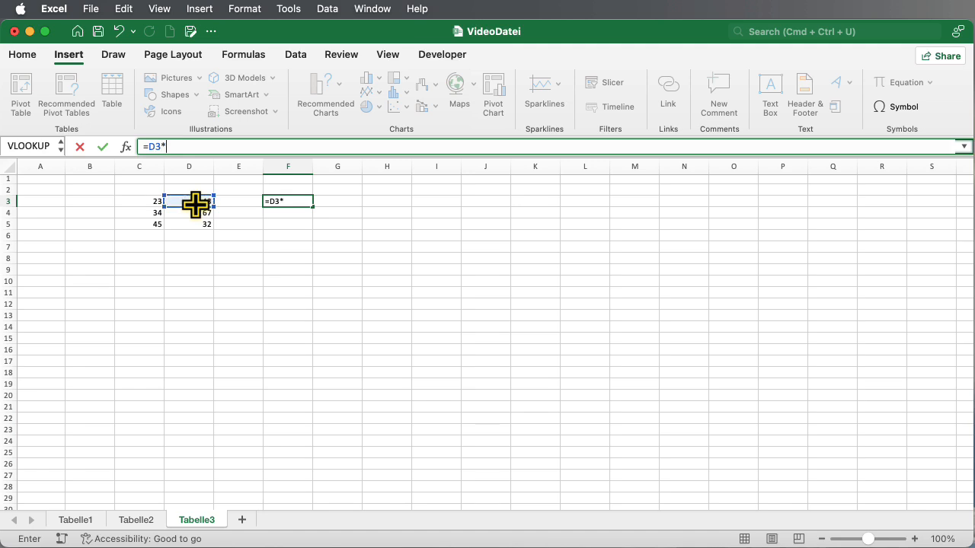
left_click(145, 203)
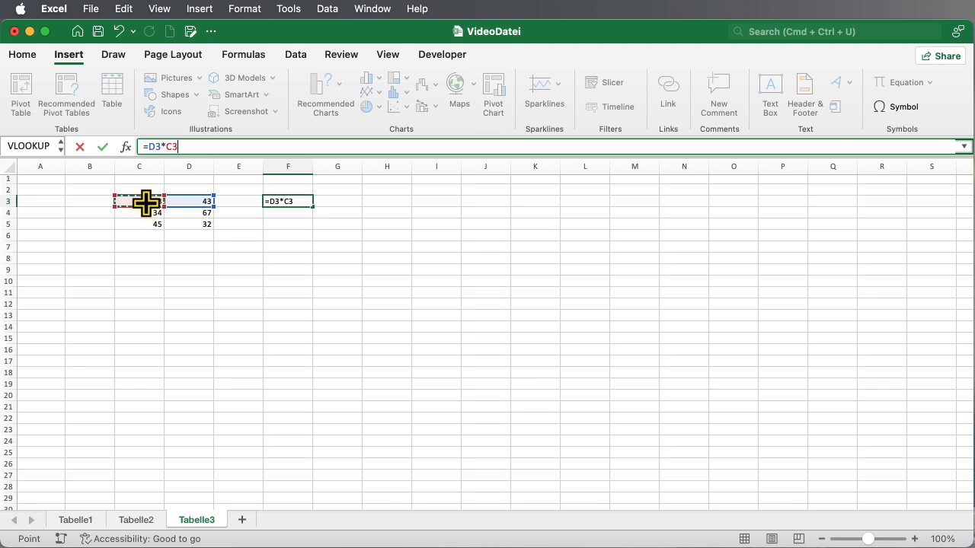
key("Return")
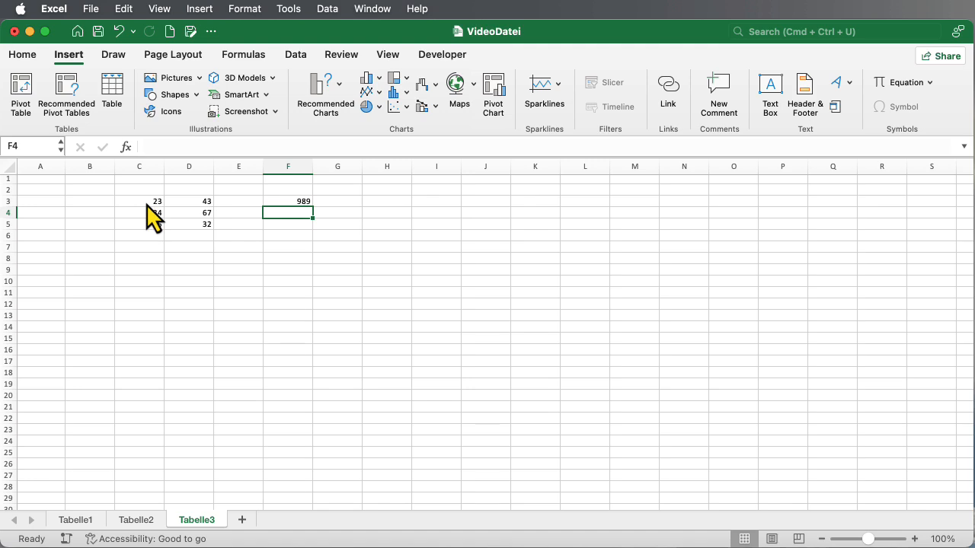
Step: Change the value in cell C3 to 10
left_click(149, 204)
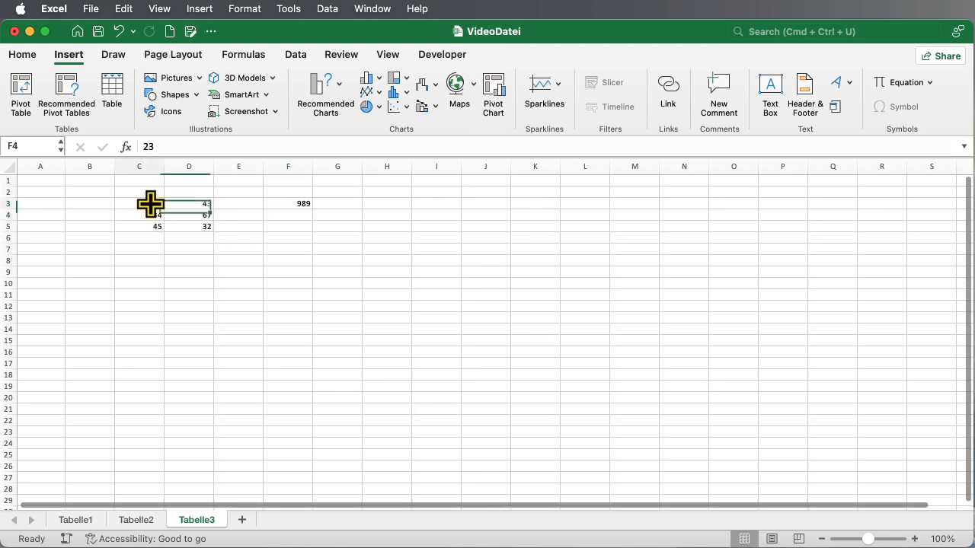
type("10")
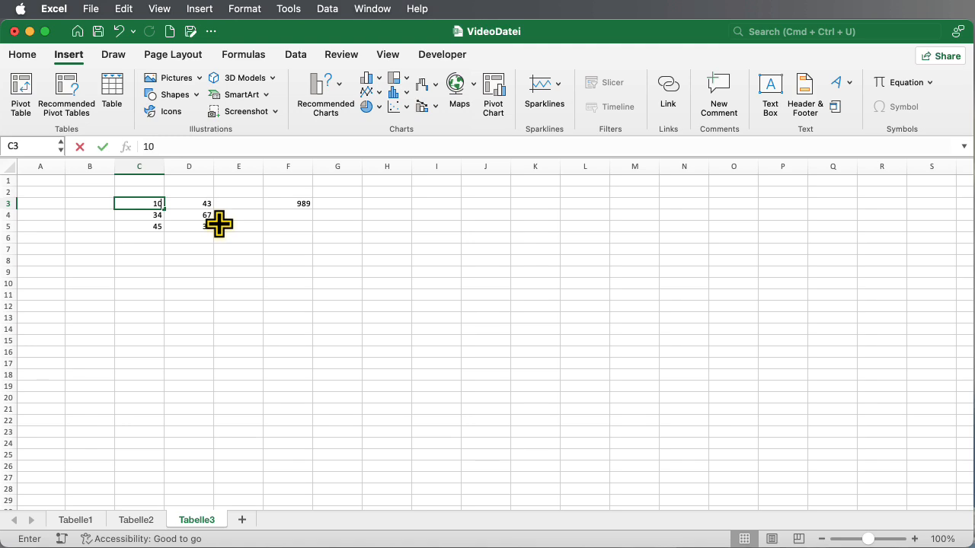
key("Return")
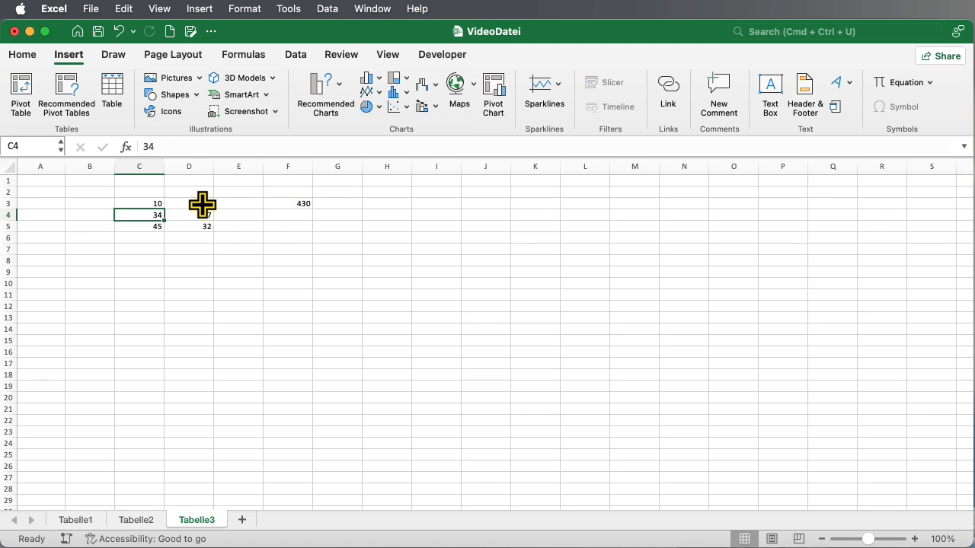
Step: Overwrite cell F3 with =12+D3, combining a constant and a cell reference, and review the formula
left_click(285, 202)
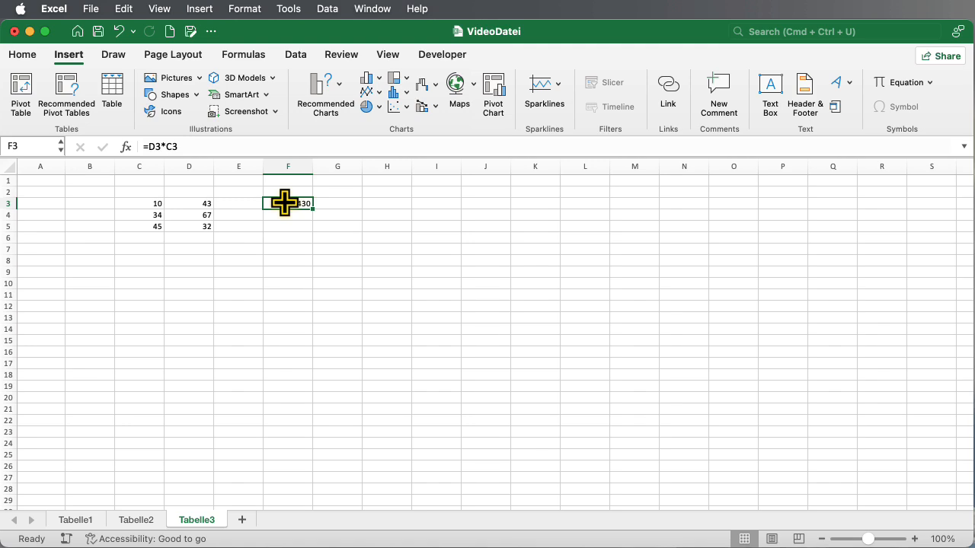
type("=")
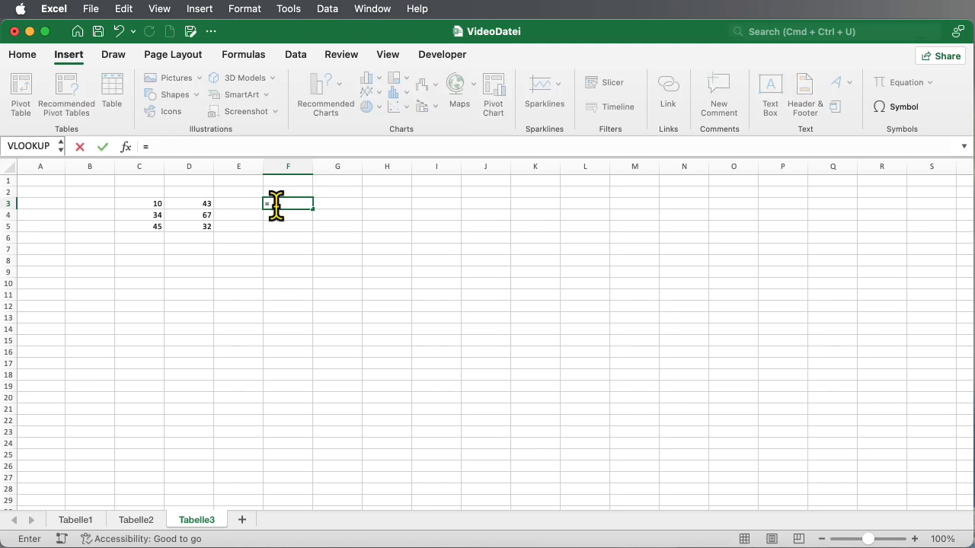
type("12+")
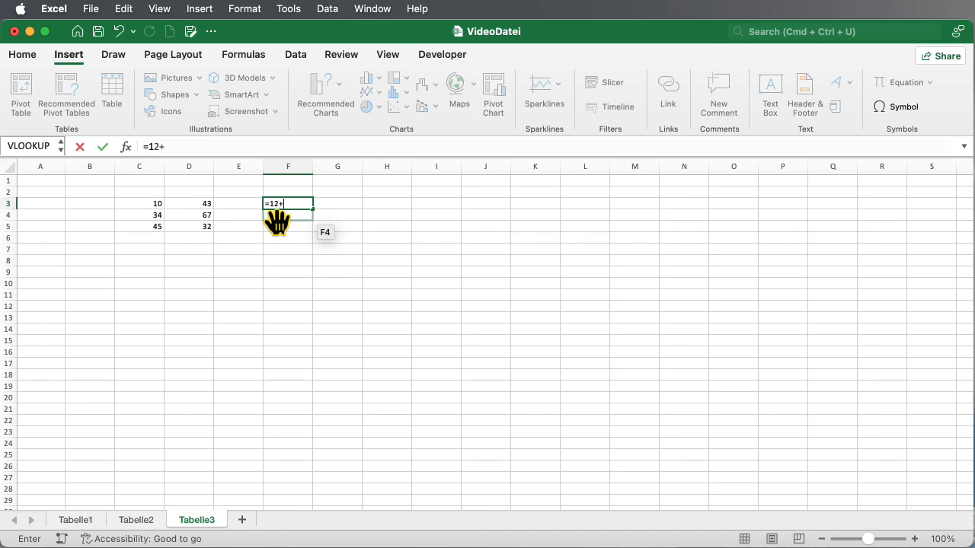
left_click(190, 203)
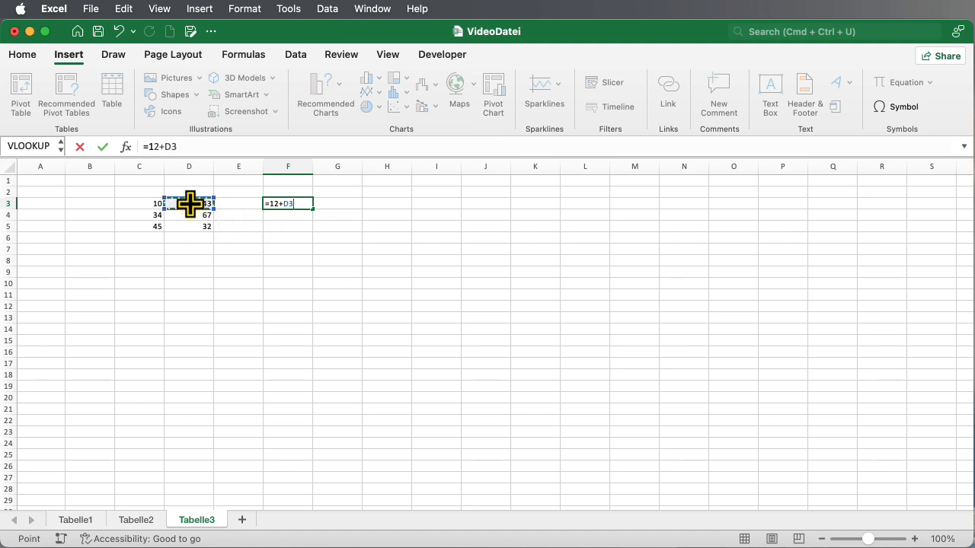
key("Return")
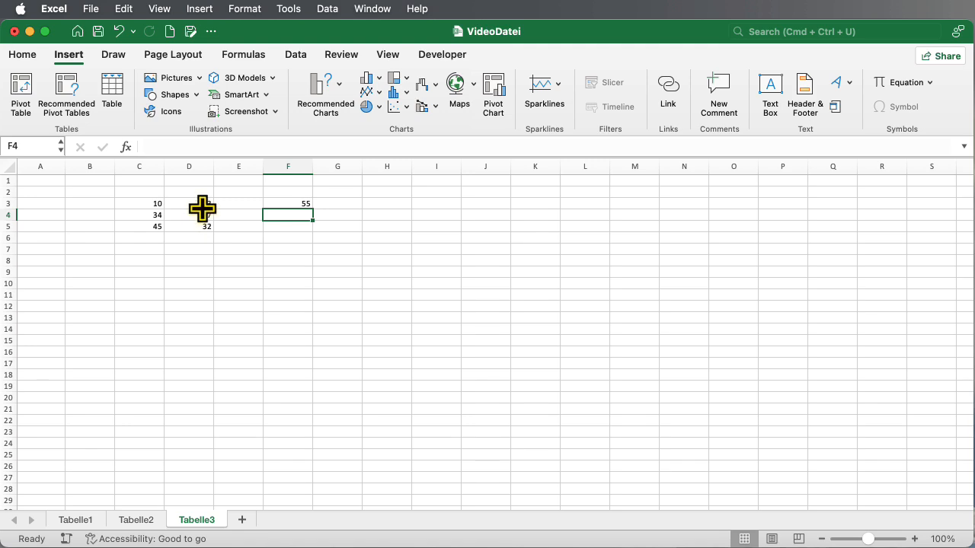
left_click(287, 204)
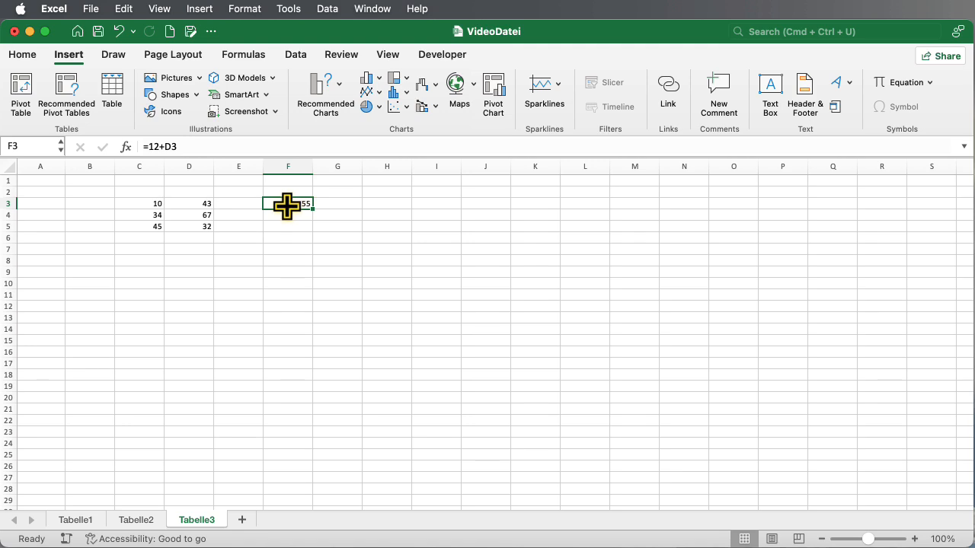
Step: Sum C3:C5 in cell C6 with the SUM function, and review the available function categories and the formula's range argument
left_click(137, 238)
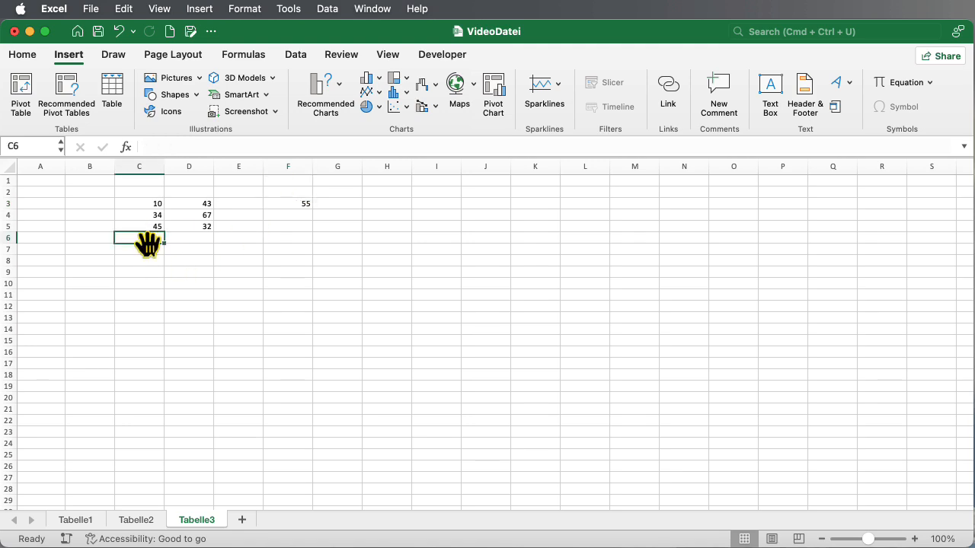
type("=")
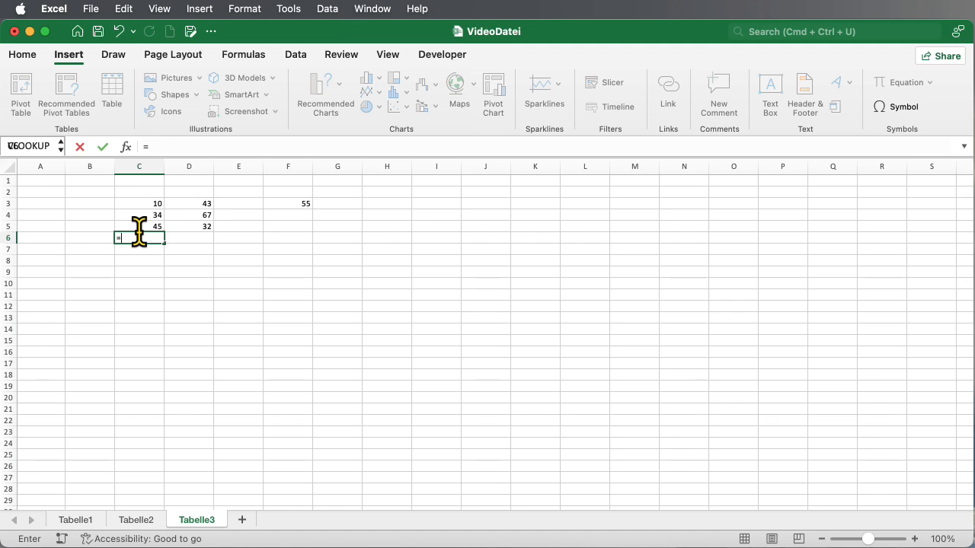
type("SUM")
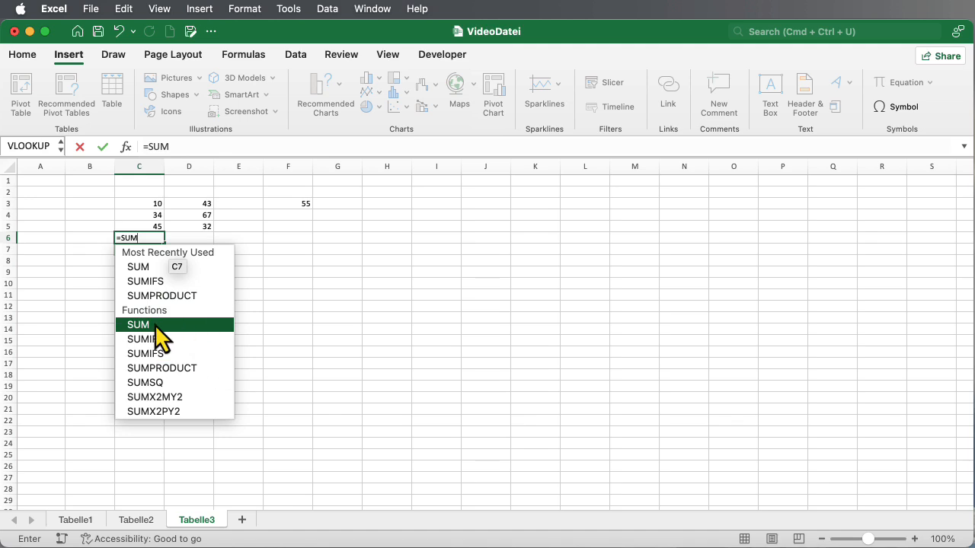
double_click(133, 268)
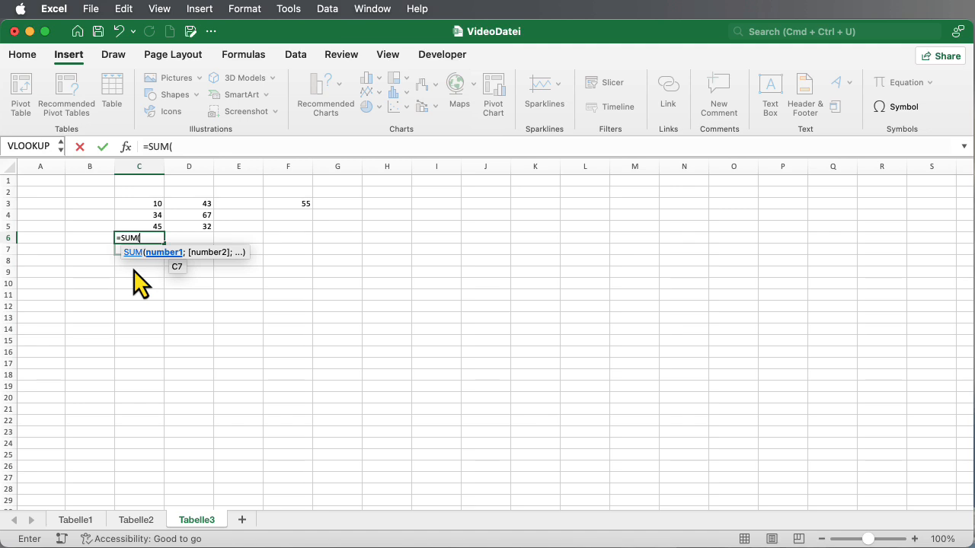
left_click(149, 206)
left_click_drag(149, 212, 148, 228)
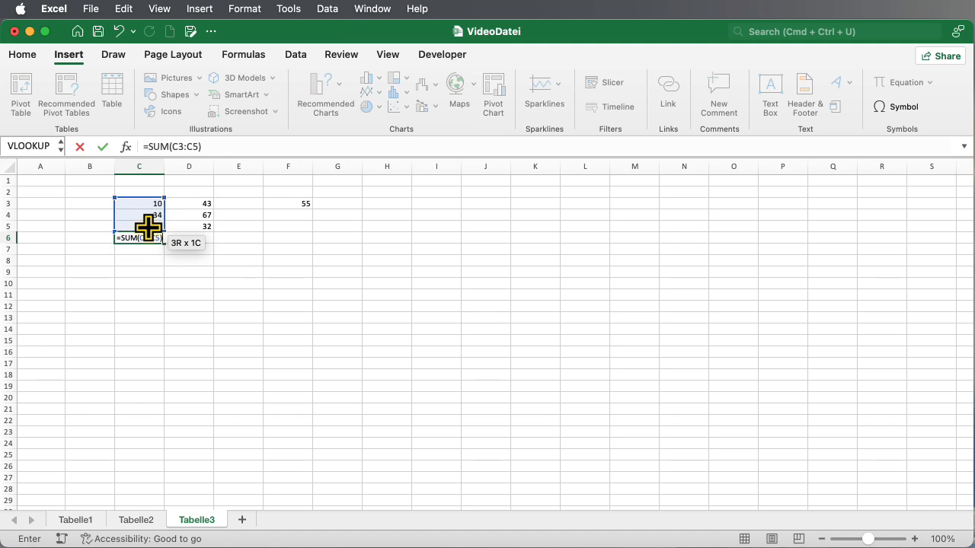
key("Return")
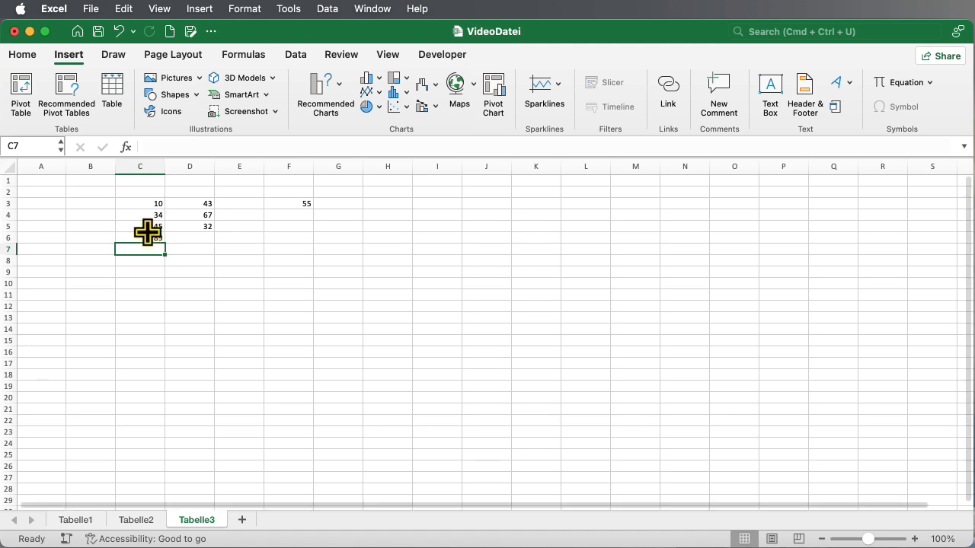
left_click(147, 237)
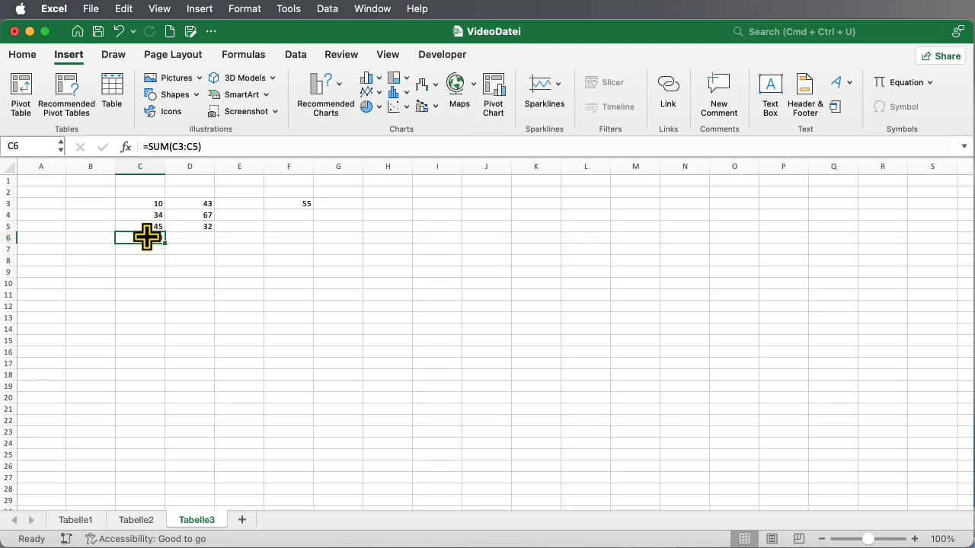
left_click(234, 55)
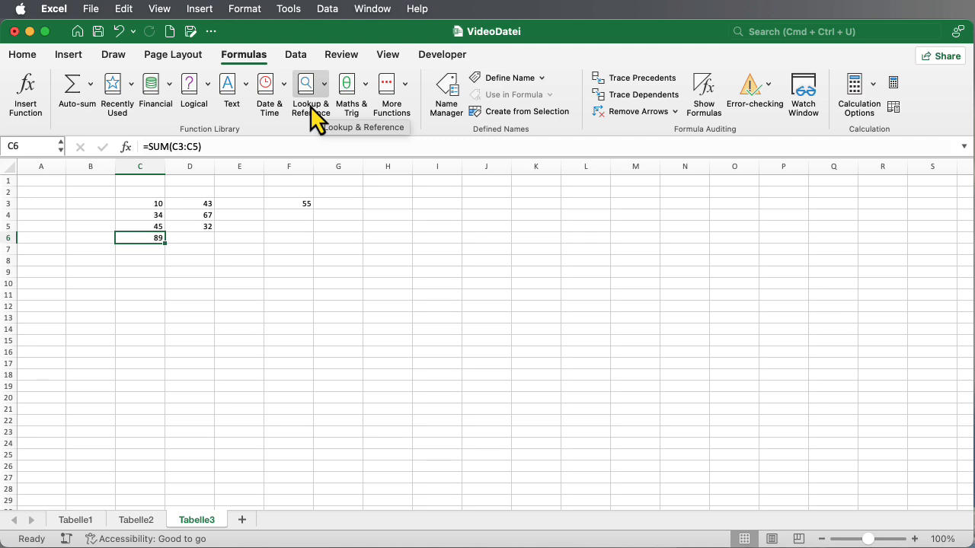
left_click_drag(172, 146, 201, 146)
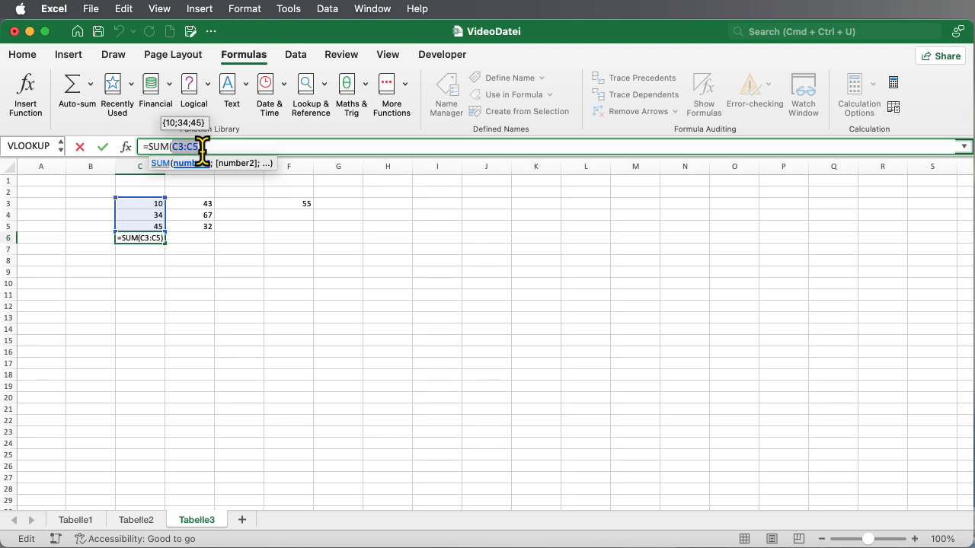
key("Escape")
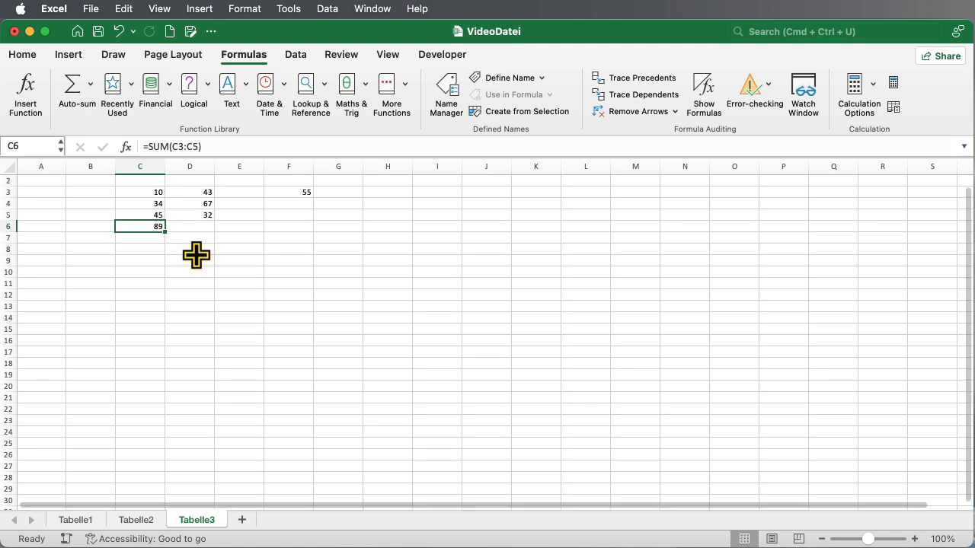
Step: Enter the combined formula =SUM(D3:D5)+3*C5 in cell D6
scroll(198, 247, "down", 1)
scroll(205, 236, "right", 1)
left_click(190, 222)
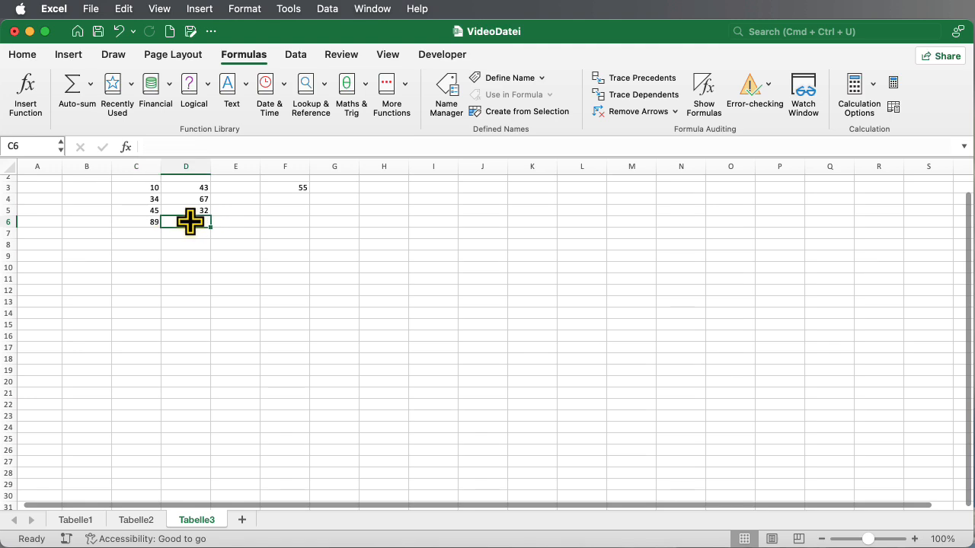
type("=SUM(")
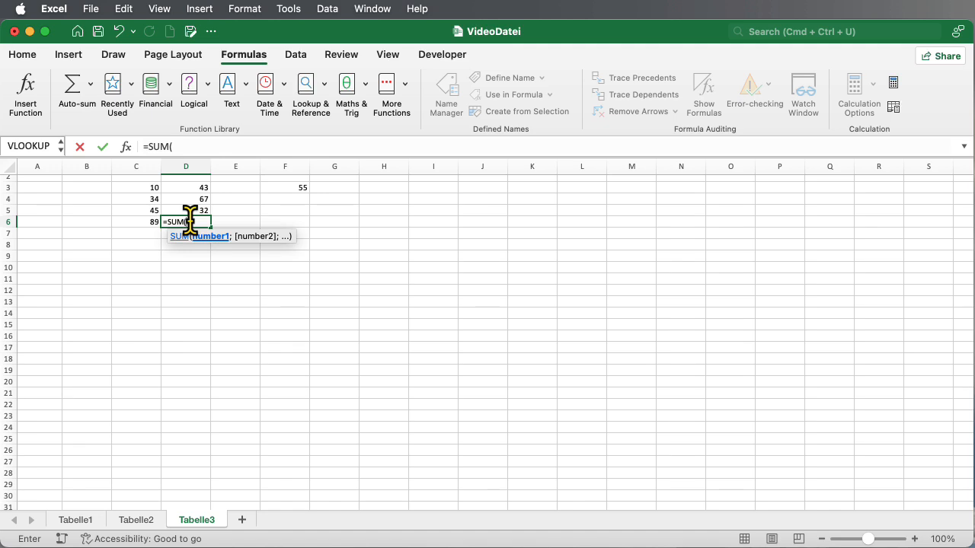
left_click_drag(183, 191, 182, 211)
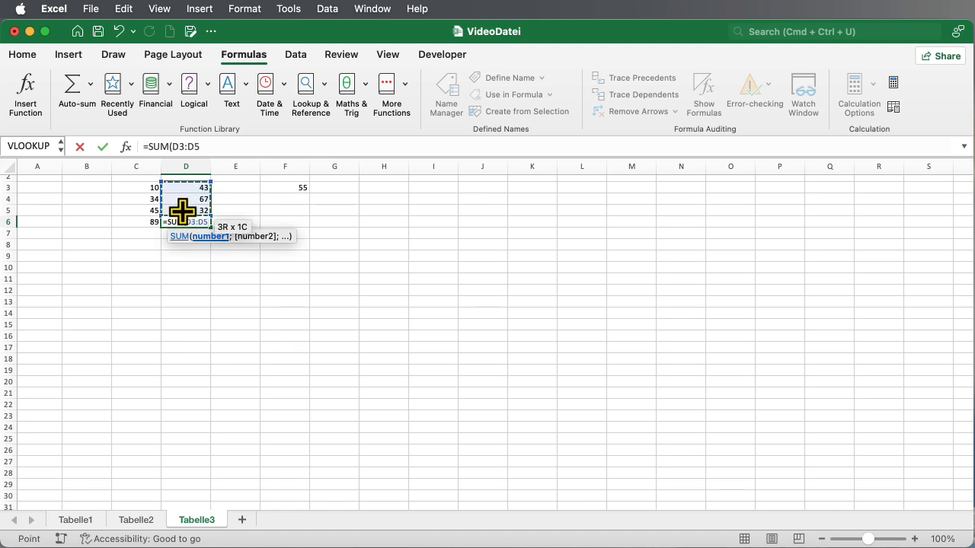
type(")+")
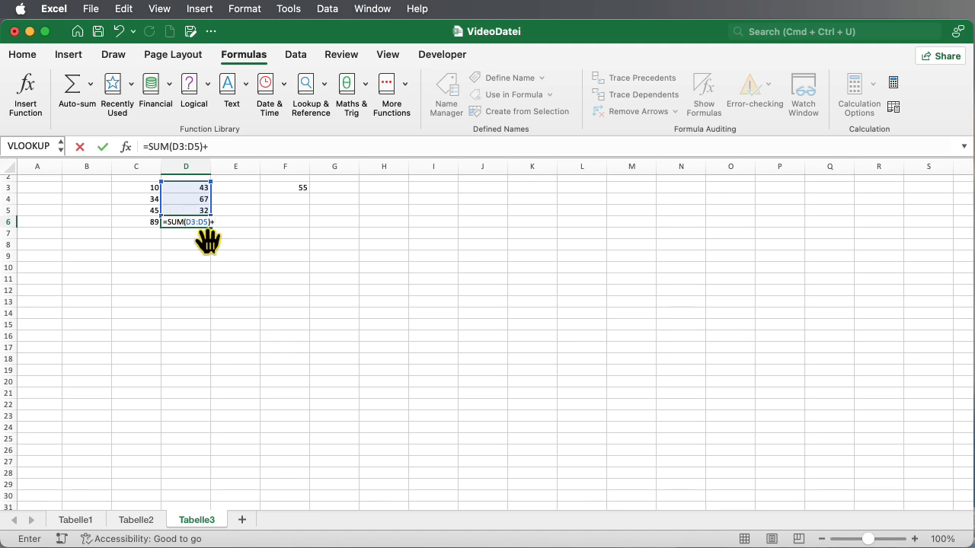
type("3*")
left_click(149, 211)
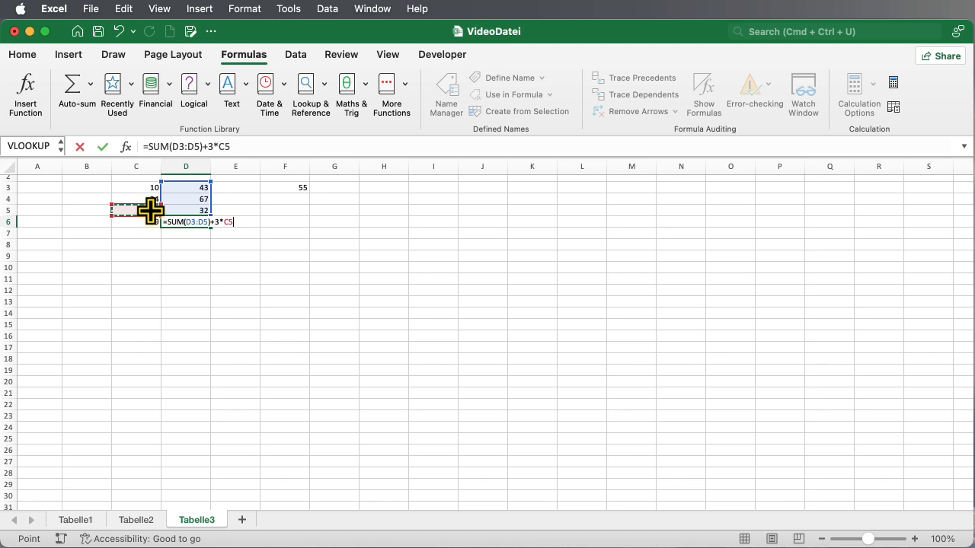
key("Return")
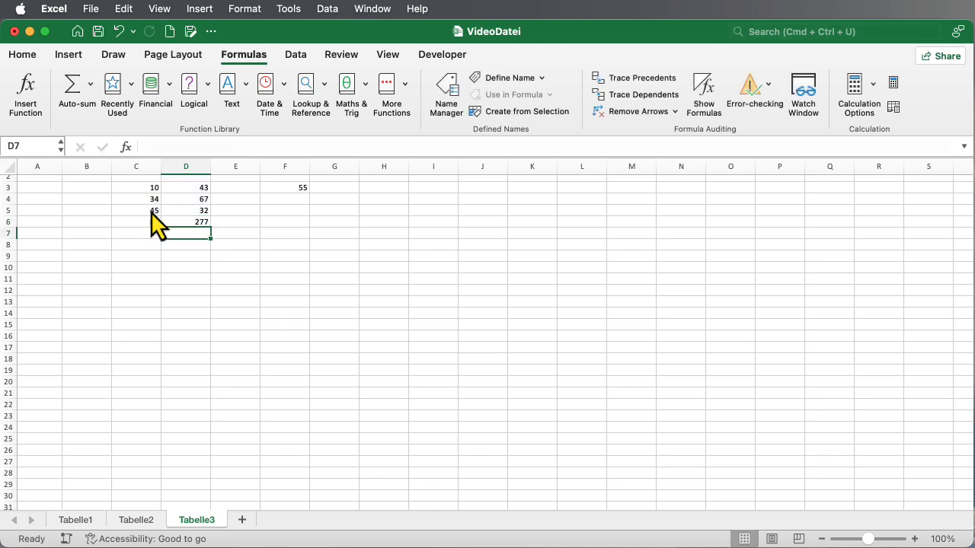